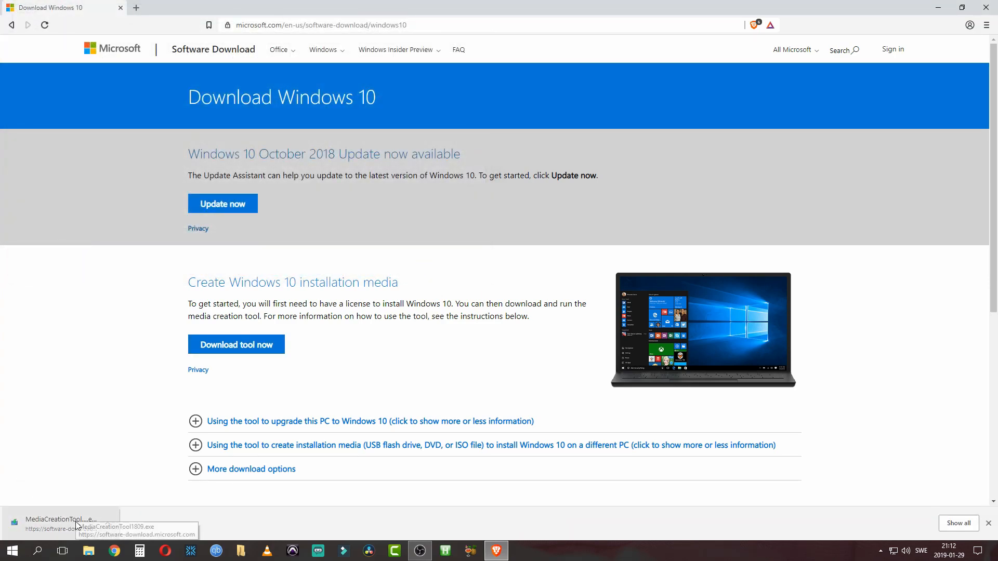
Step: Run the downloaded MediaCreationTool1809.exe, allow it to make changes to the device, and close the browser
{"action": "left_click", "coordinate": [76, 522]}
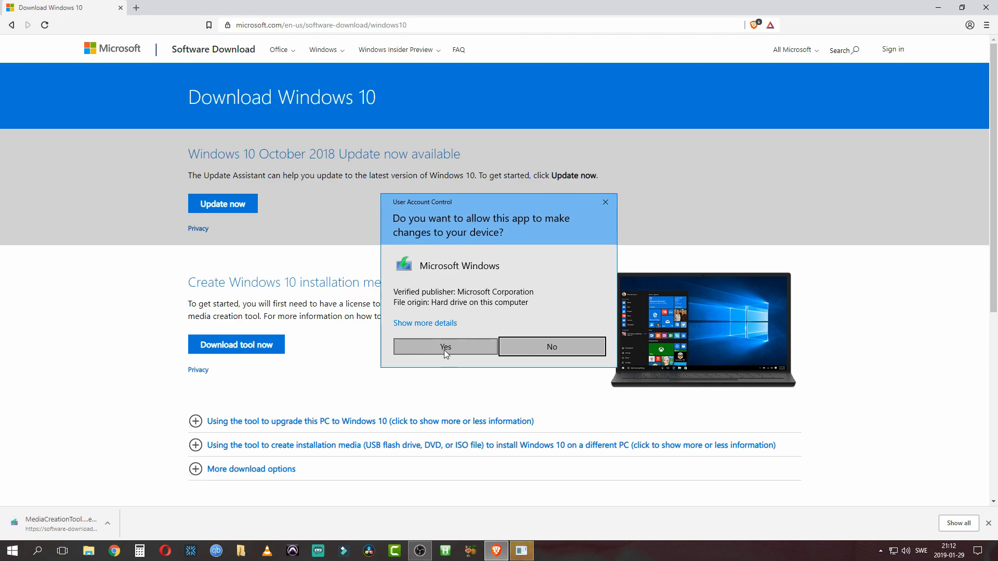
{"action": "left_click", "coordinate": [443, 351]}
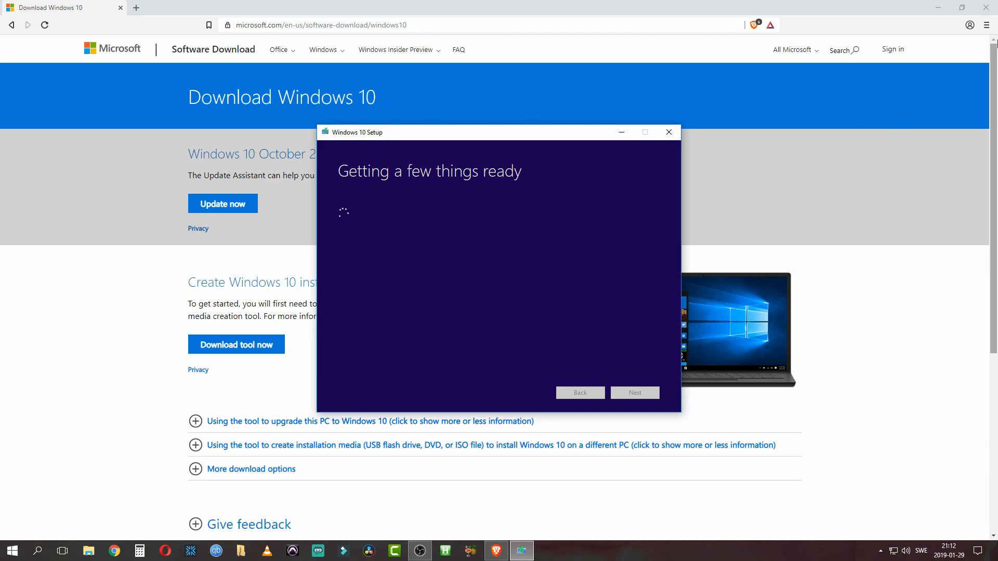
{"action": "left_click", "coordinate": [984, 6]}
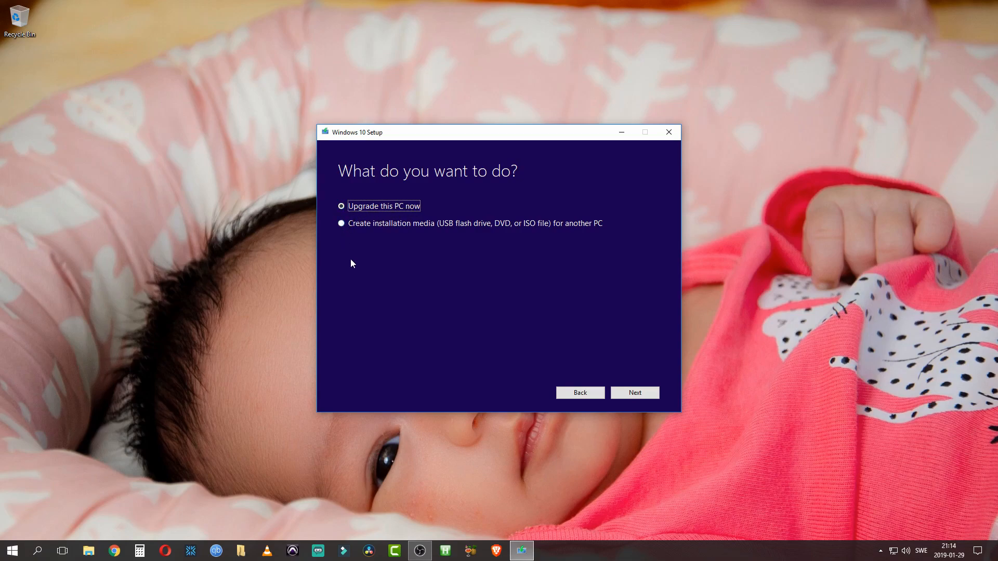
Step: Choose to create installation media for another PC and continue to the language, architecture and edition options
{"action": "left_click", "coordinate": [341, 224]}
{"action": "key", "text": "Return"}
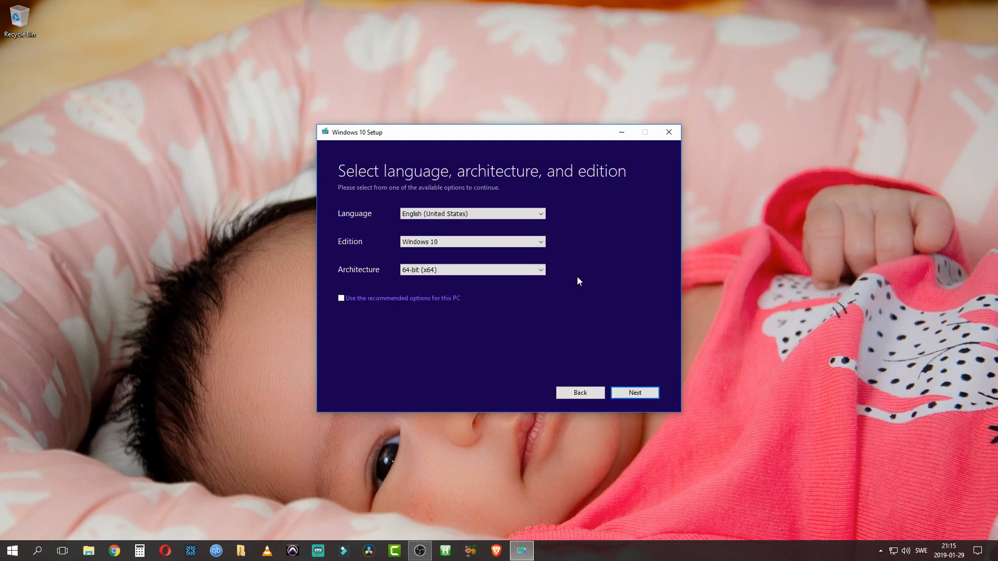
Step: Review the architecture options and set the installation media's architecture to Both
{"action": "left_click", "coordinate": [534, 271]}
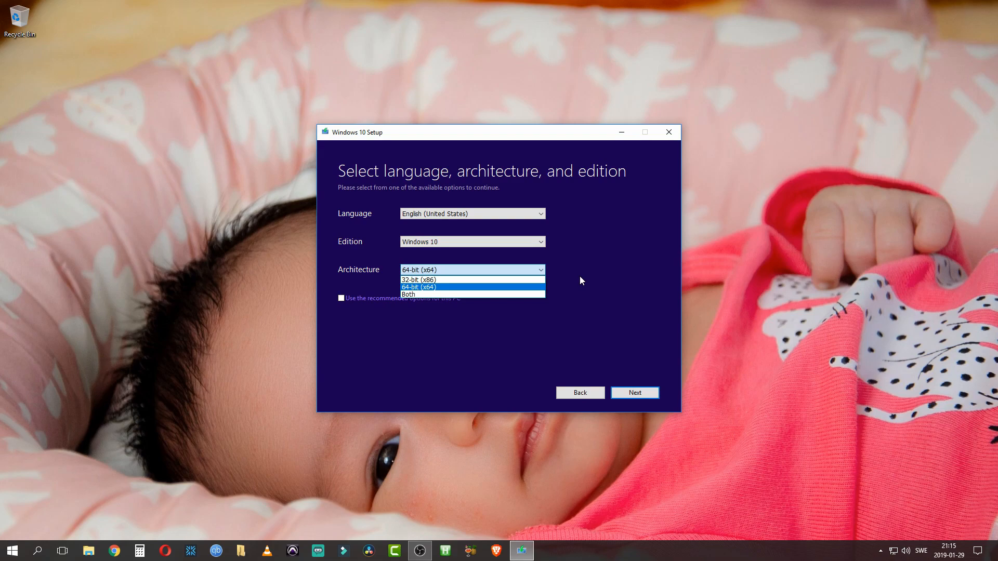
{"action": "left_click", "coordinate": [635, 290]}
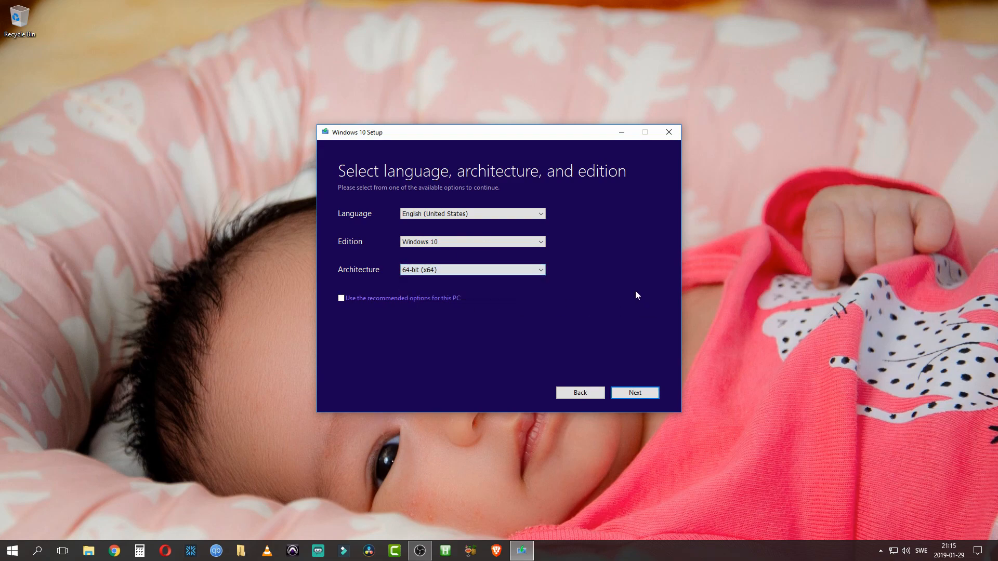
{"action": "left_click", "coordinate": [540, 270]}
{"action": "left_click", "coordinate": [488, 294]}
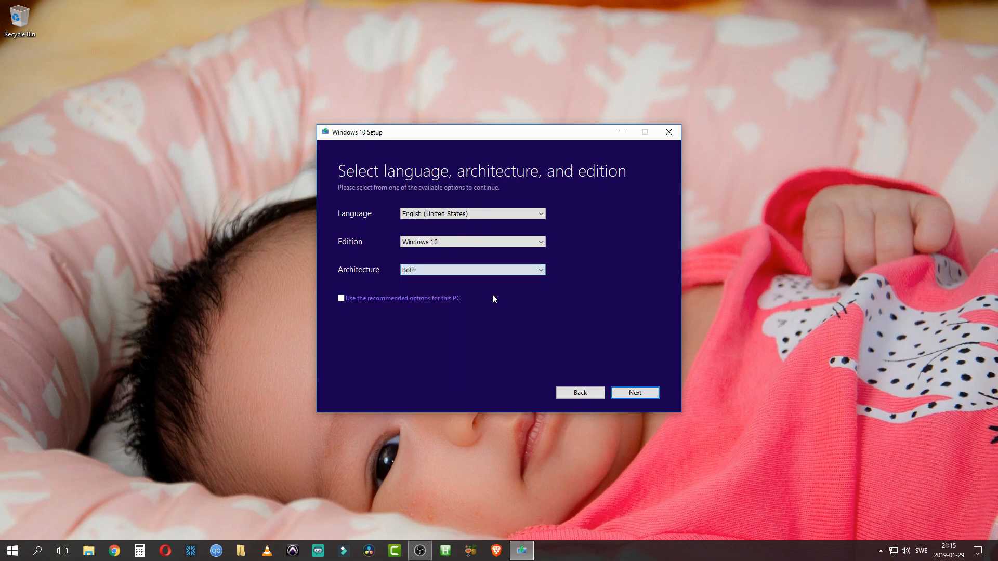
{"action": "left_click", "coordinate": [541, 270]}
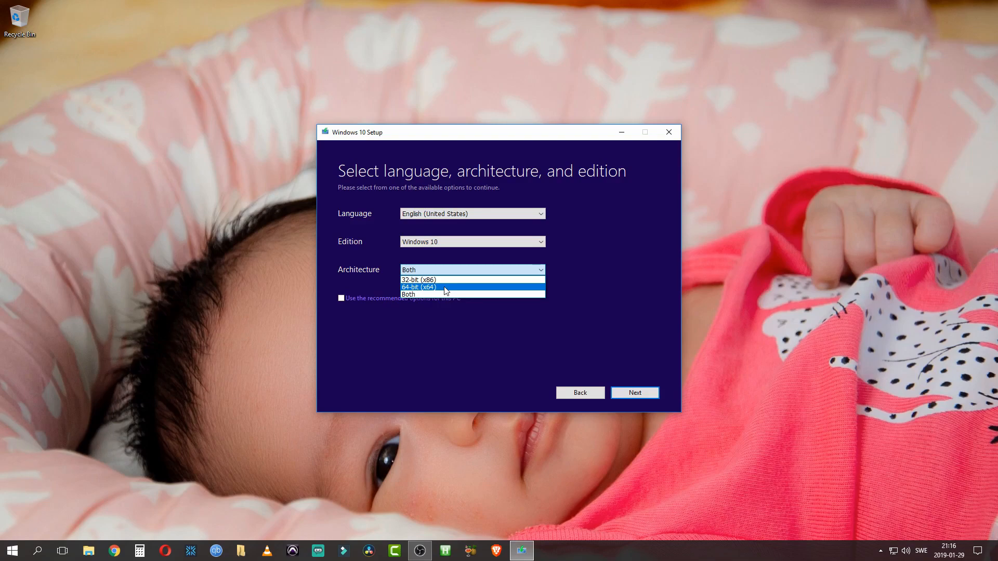
{"action": "left_click", "coordinate": [591, 295]}
{"action": "left_click", "coordinate": [446, 270]}
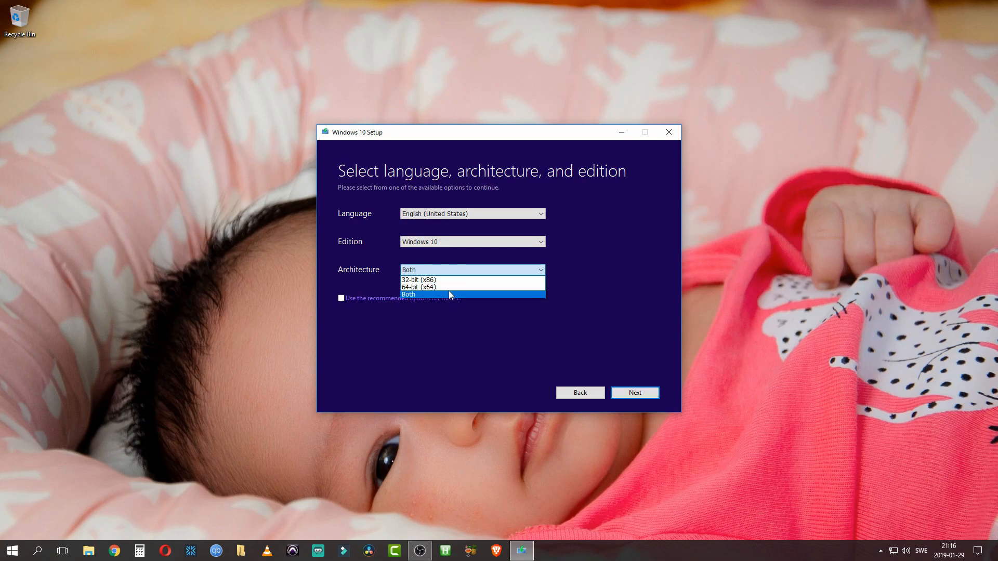
{"action": "left_click", "coordinate": [550, 292]}
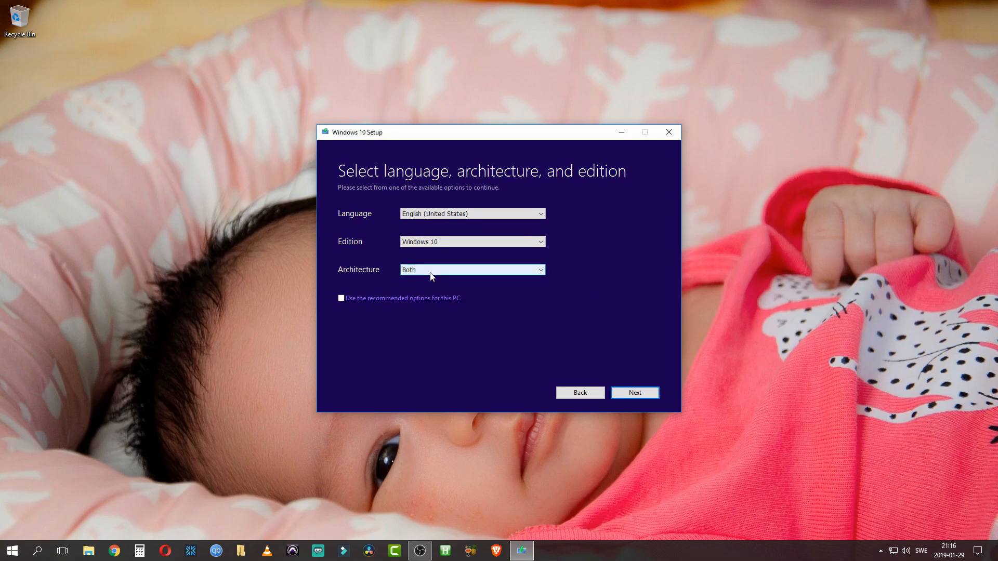
Step: Set the installation media's architecture to 64-bit (x64) and continue to the media choice
{"action": "left_click", "coordinate": [518, 271]}
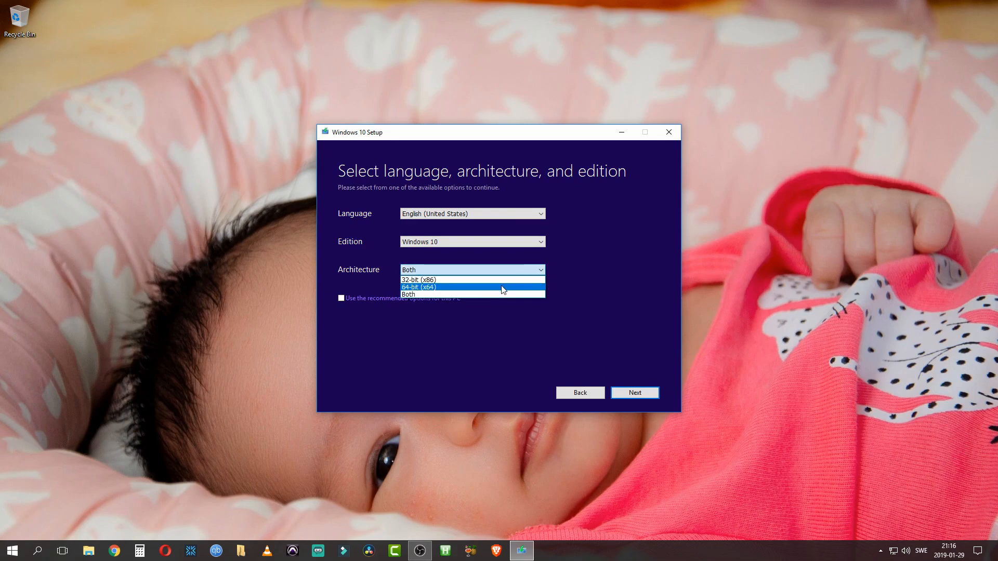
{"action": "left_click", "coordinate": [503, 288]}
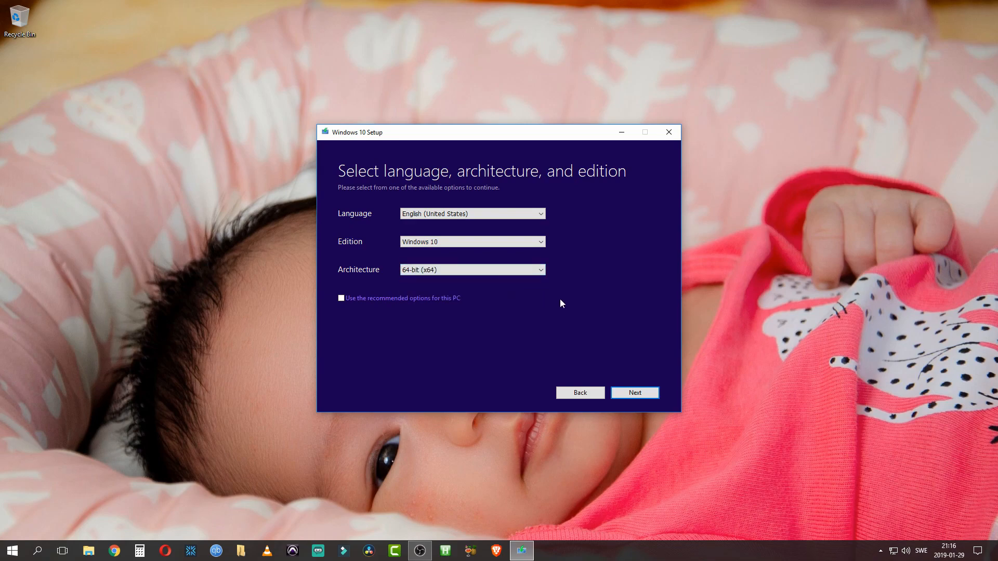
{"action": "left_click", "coordinate": [630, 394]}
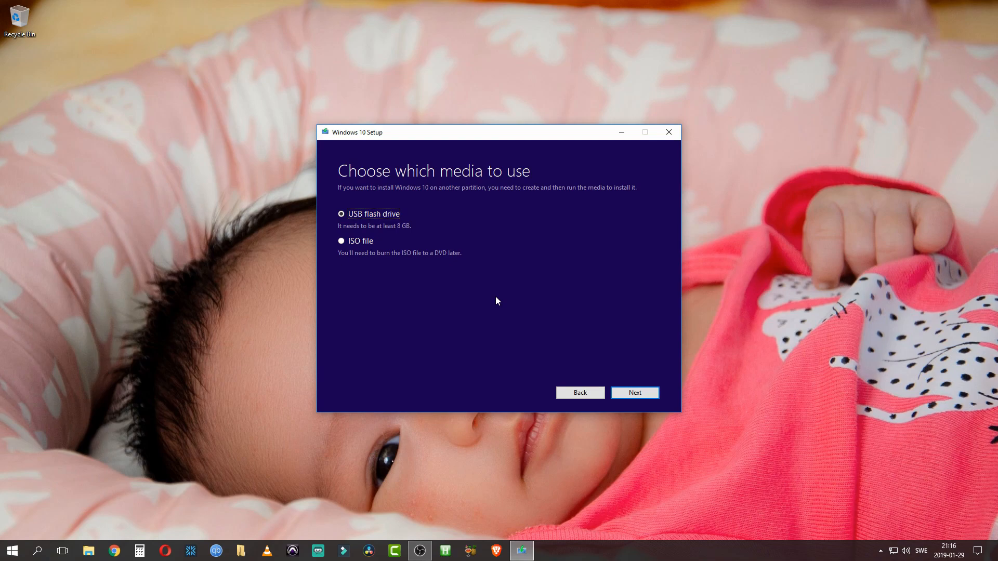
Step: Choose ISO file as the media, save it to the Desktop as Windows10Build1809, and finish the setup
{"action": "left_click", "coordinate": [342, 241]}
{"action": "left_click", "coordinate": [635, 393]}
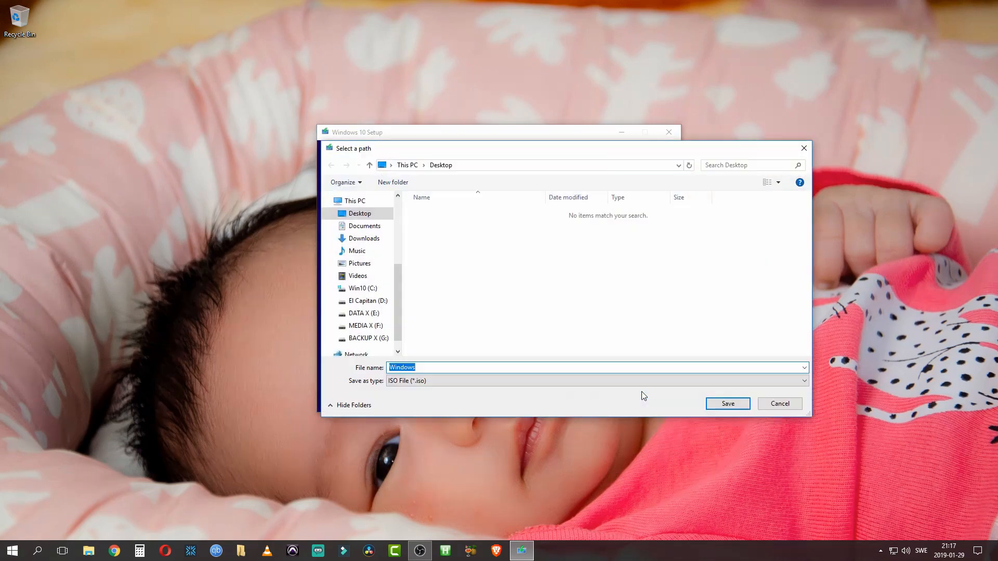
{"action": "left_click", "coordinate": [508, 365]}
{"action": "type", "text": "10Build1809"}
{"action": "key", "text": "Return"}
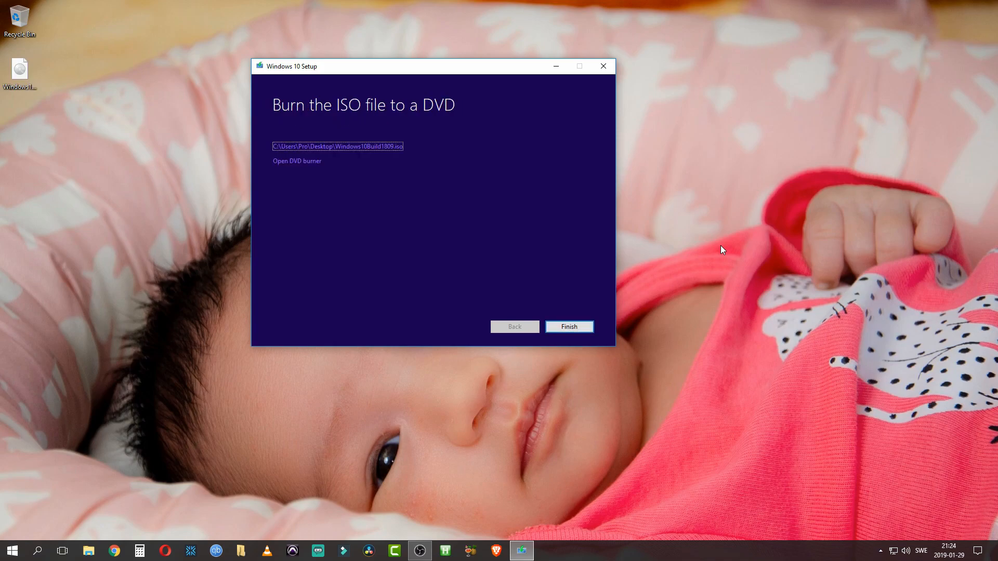
{"action": "left_click", "coordinate": [569, 327]}
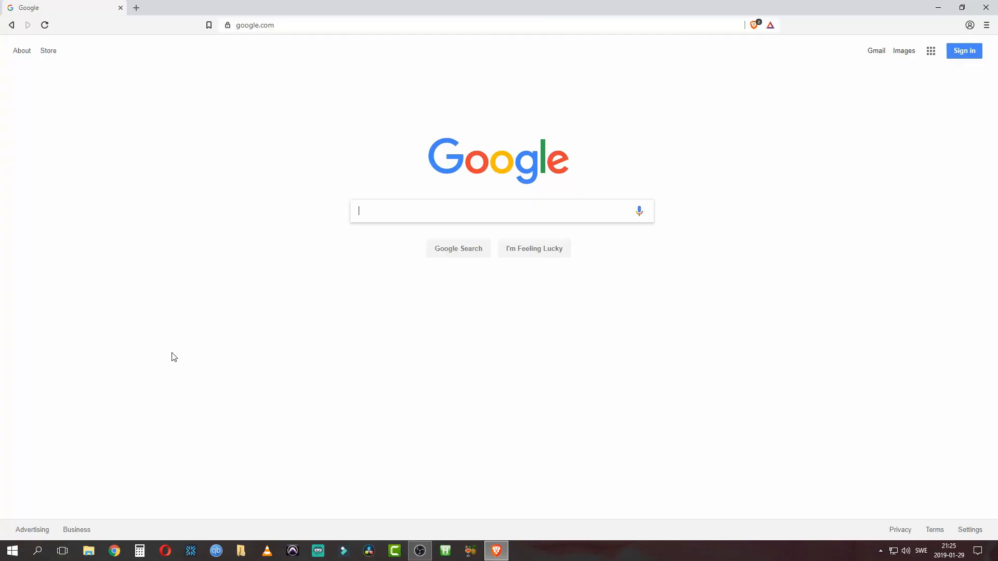
Step: Search Google for rufus in the browser and open the official site rufus.ie
{"action": "type", "text": "rufus"}
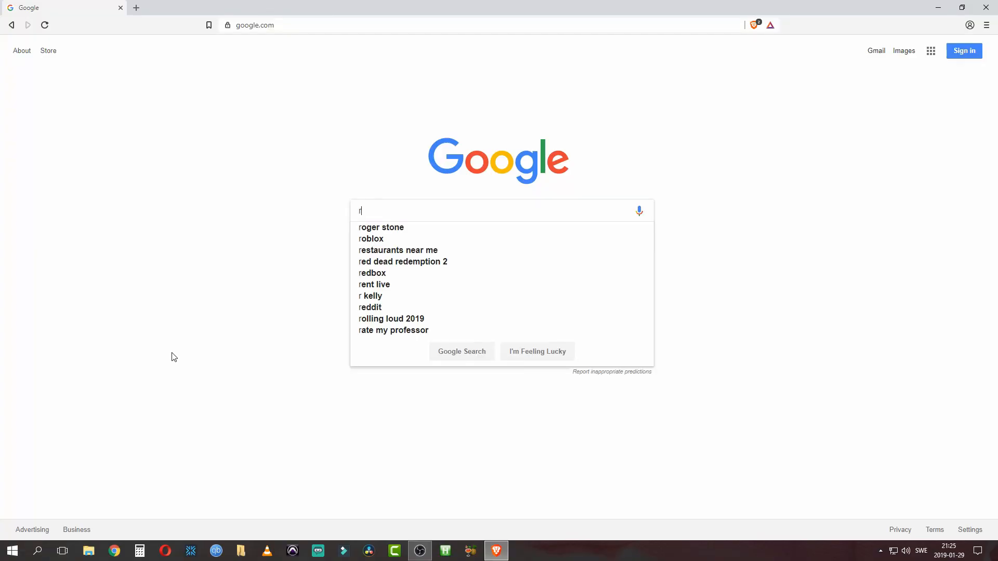
{"action": "key", "text": "Return"}
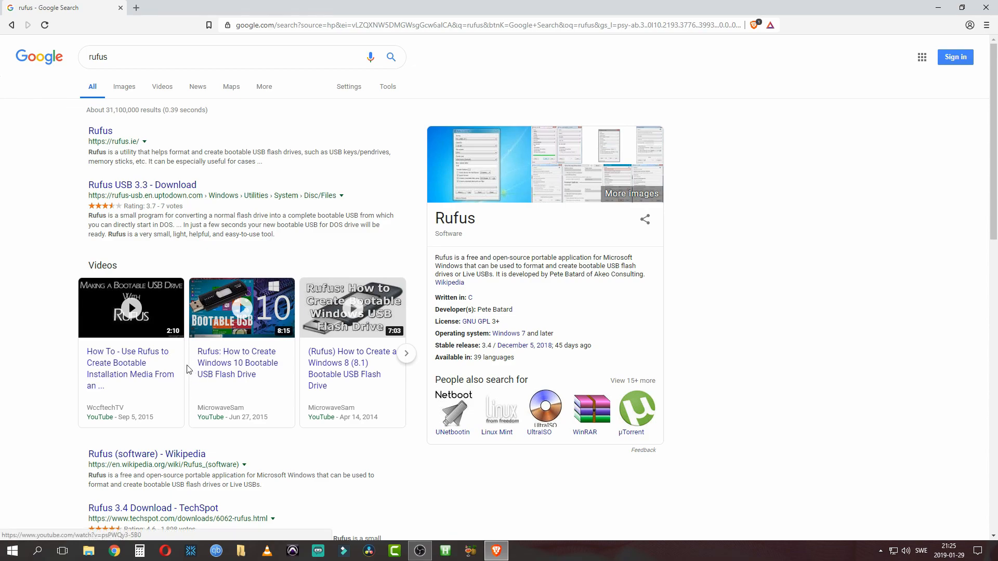
{"action": "left_click", "coordinate": [99, 131]}
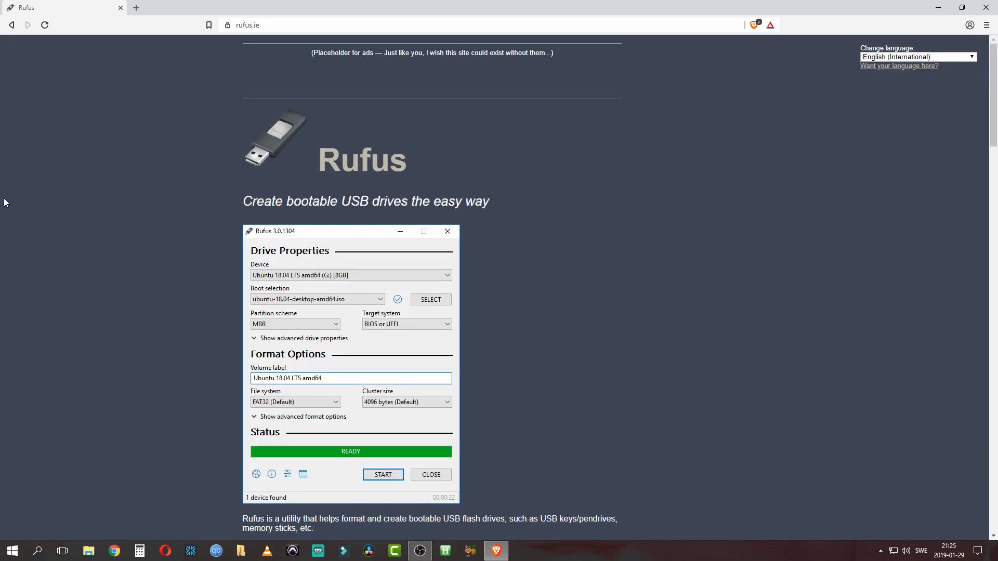
Step: Download Rufus 3.4 from the site and save rufus-3.4 in the Downloads folder
{"action": "scroll", "coordinate": [106, 309], "scroll_direction": "down", "scroll_amount": 7}
{"action": "scroll", "coordinate": [110, 321], "scroll_direction": "up", "scroll_amount": 7}
{"action": "scroll", "coordinate": [110, 321], "scroll_direction": "down", "scroll_amount": 7}
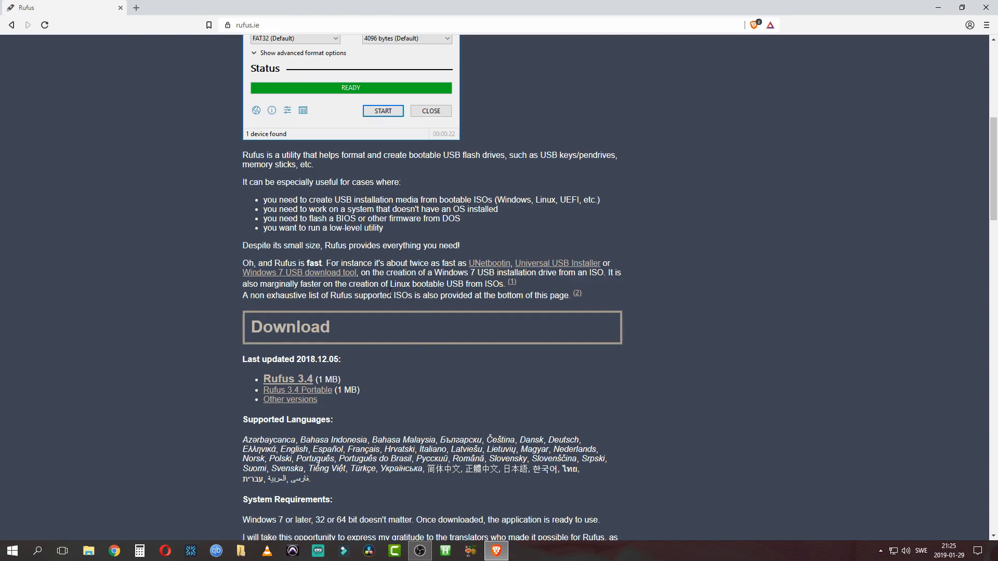
{"action": "left_click", "coordinate": [295, 379]}
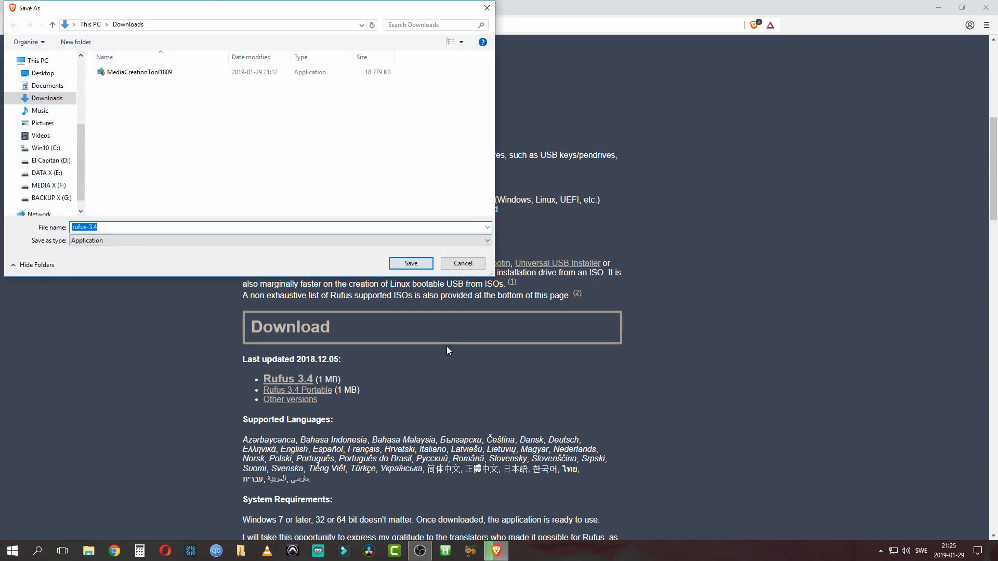
{"action": "left_click", "coordinate": [411, 263]}
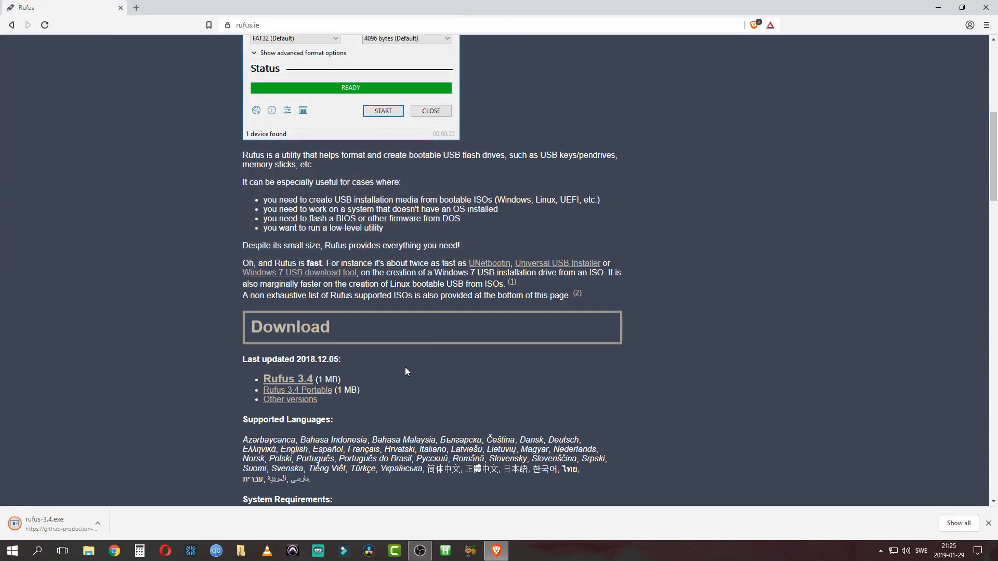
Step: Run rufus-3.4.exe, allow it to make changes to the device, and decline online update checks
{"action": "left_click", "coordinate": [52, 524]}
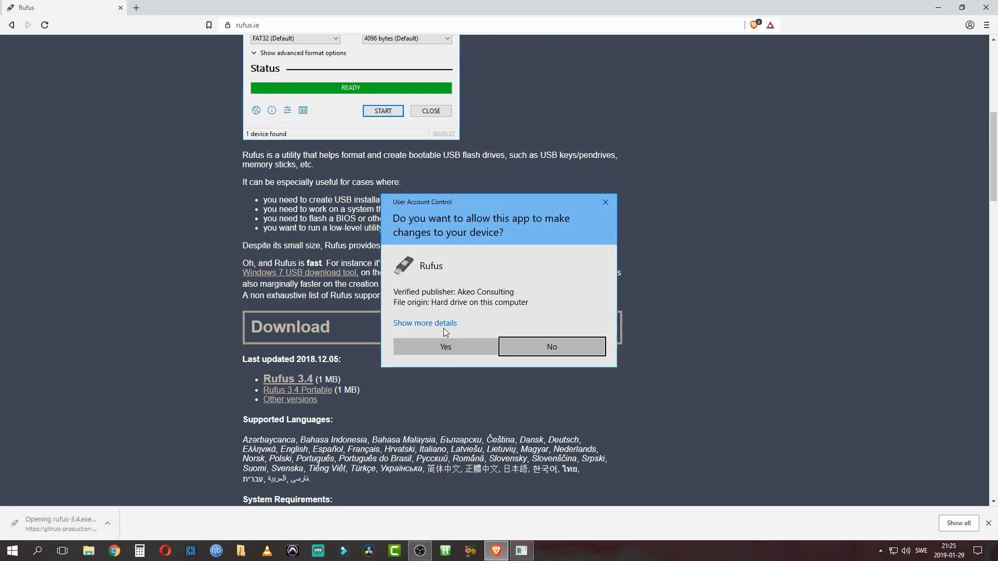
{"action": "left_click", "coordinate": [449, 348]}
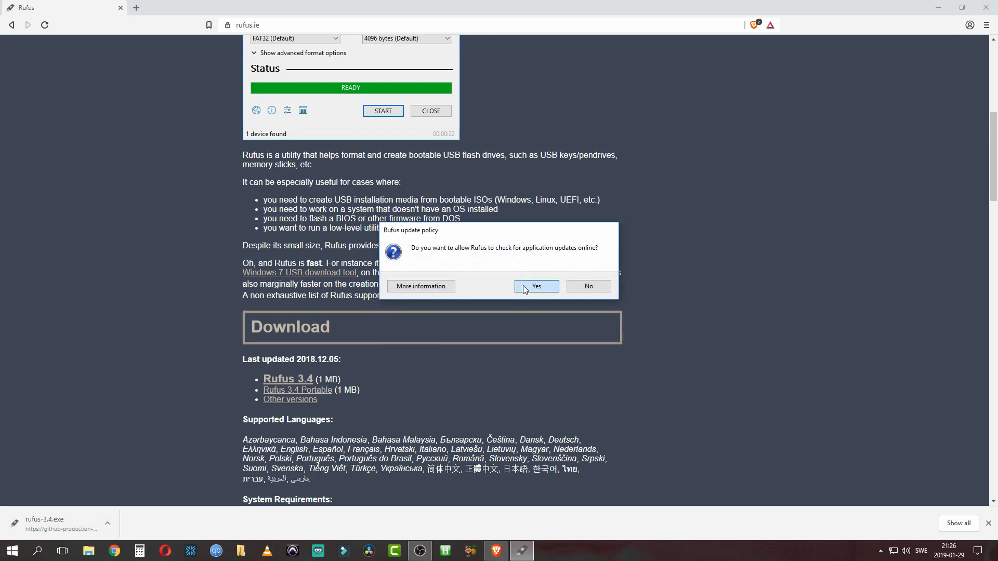
{"action": "left_click", "coordinate": [588, 285]}
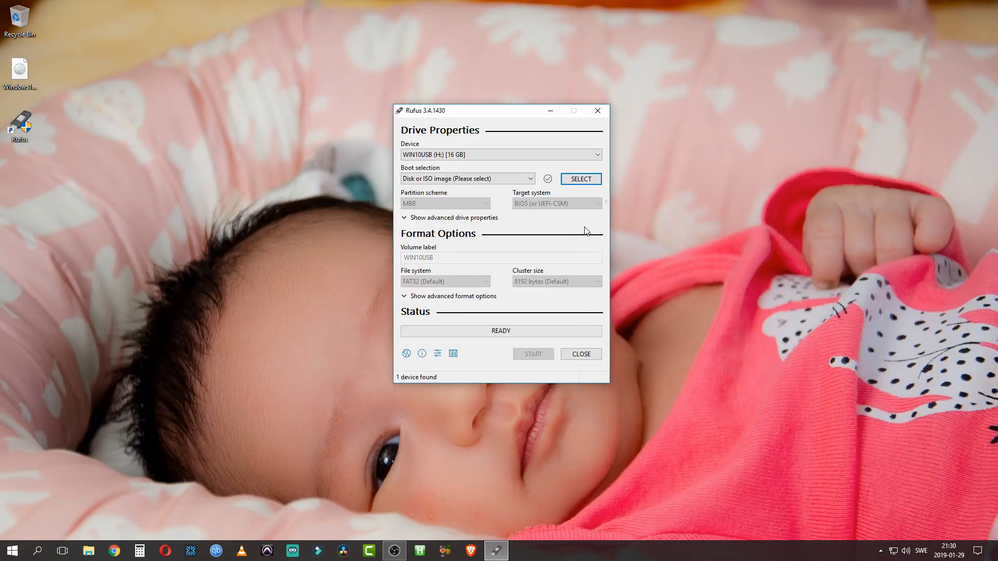
Step: Check that the WIN10USB (H:) drive is the target device and load Windows10Build1809 from the Desktop as the boot image
{"action": "left_click", "coordinate": [585, 155]}
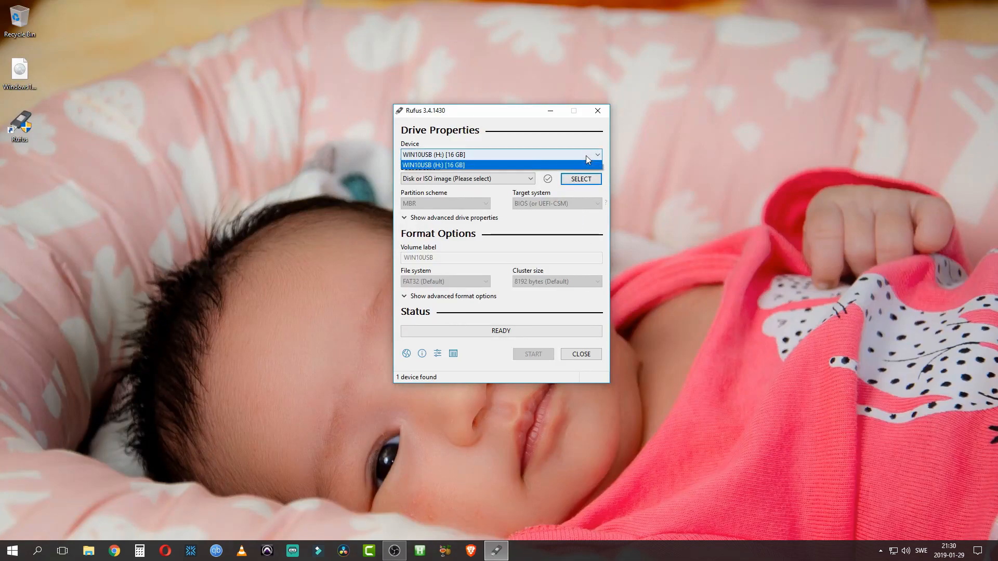
{"action": "left_click", "coordinate": [505, 141]}
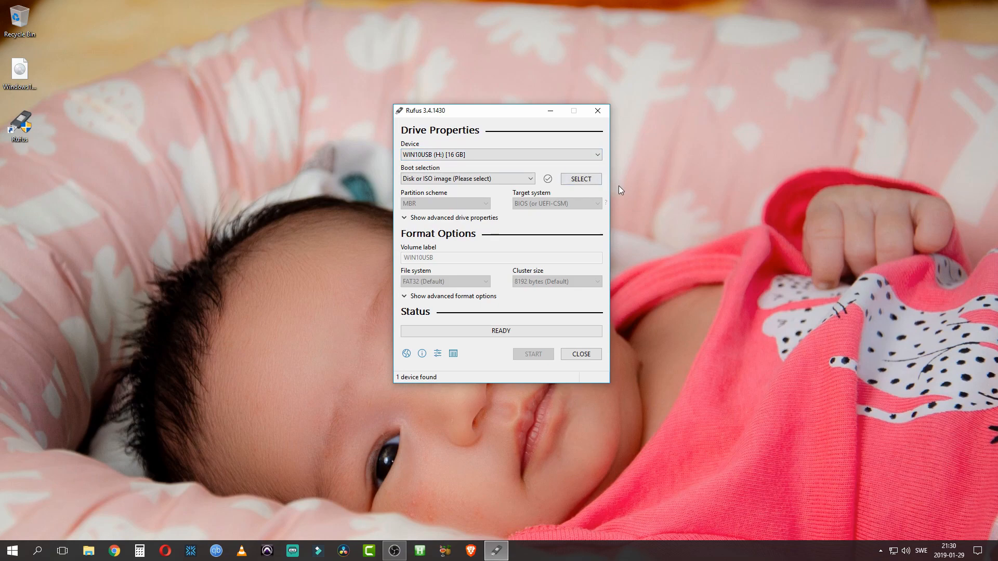
{"action": "left_click", "coordinate": [580, 180]}
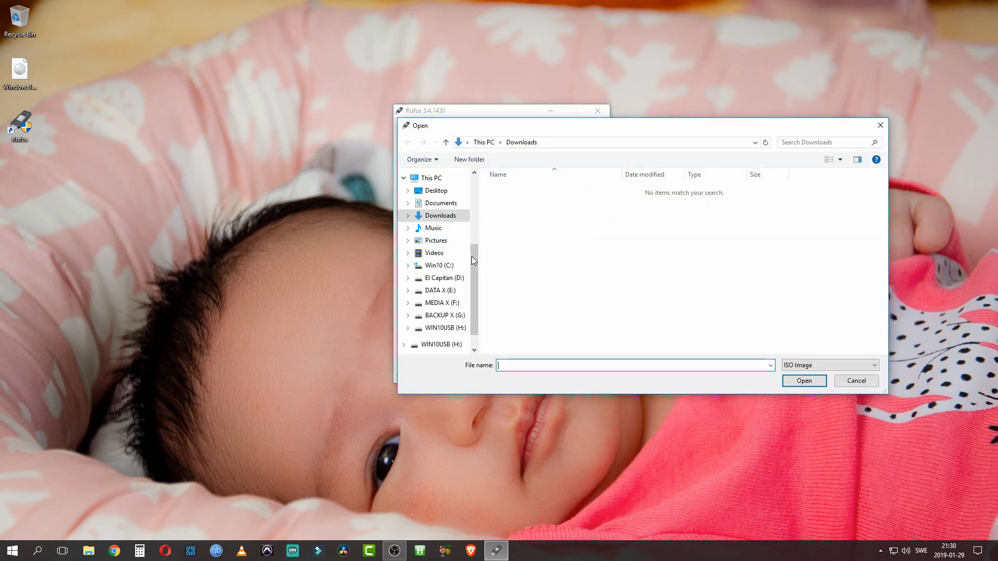
{"action": "mouse_move", "coordinate": [474, 258]}
{"action": "left_mouse_down"}
{"action": "mouse_move", "coordinate": [471, 182]}
{"action": "mouse_move", "coordinate": [475, 260]}
{"action": "left_mouse_up"}
{"action": "left_click", "coordinate": [435, 233]}
{"action": "left_click", "coordinate": [519, 191]}
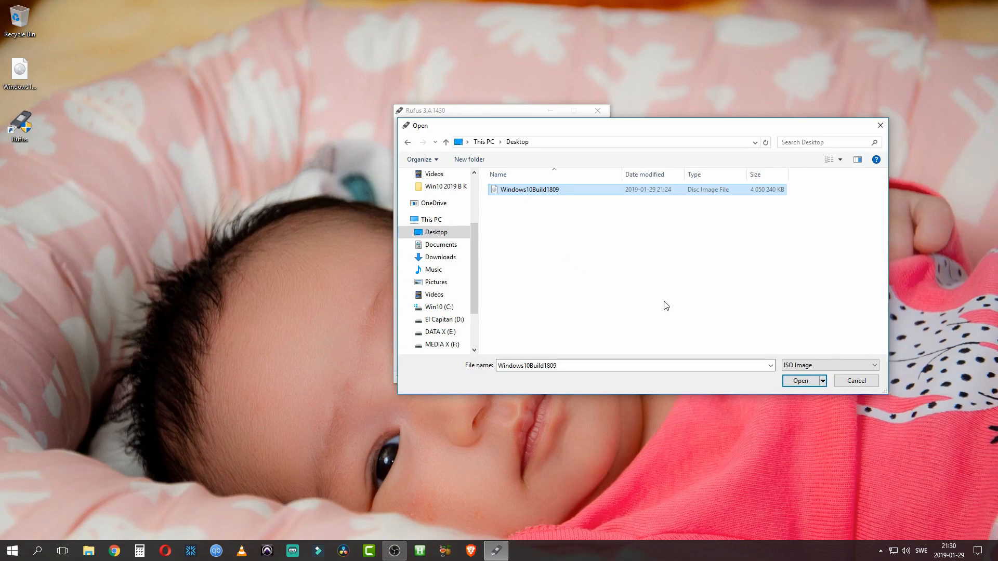
{"action": "left_click", "coordinate": [790, 382]}
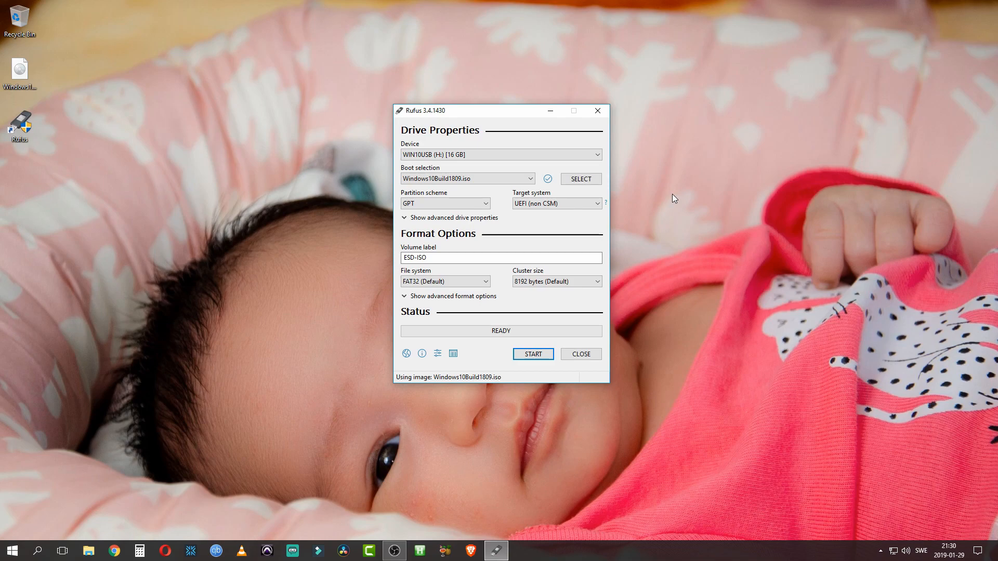
Step: Try the MBR partition scheme and check the target system options
{"action": "left_click", "coordinate": [488, 204]}
{"action": "left_click", "coordinate": [515, 217]}
{"action": "left_click", "coordinate": [486, 204]}
{"action": "left_click", "coordinate": [500, 207]}
{"action": "left_click", "coordinate": [484, 206]}
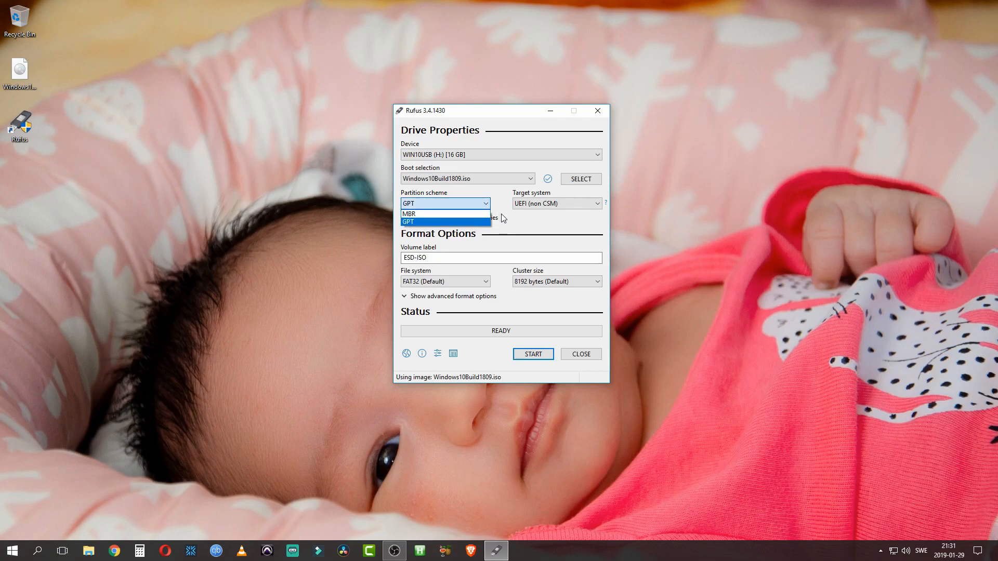
{"action": "left_click", "coordinate": [482, 214]}
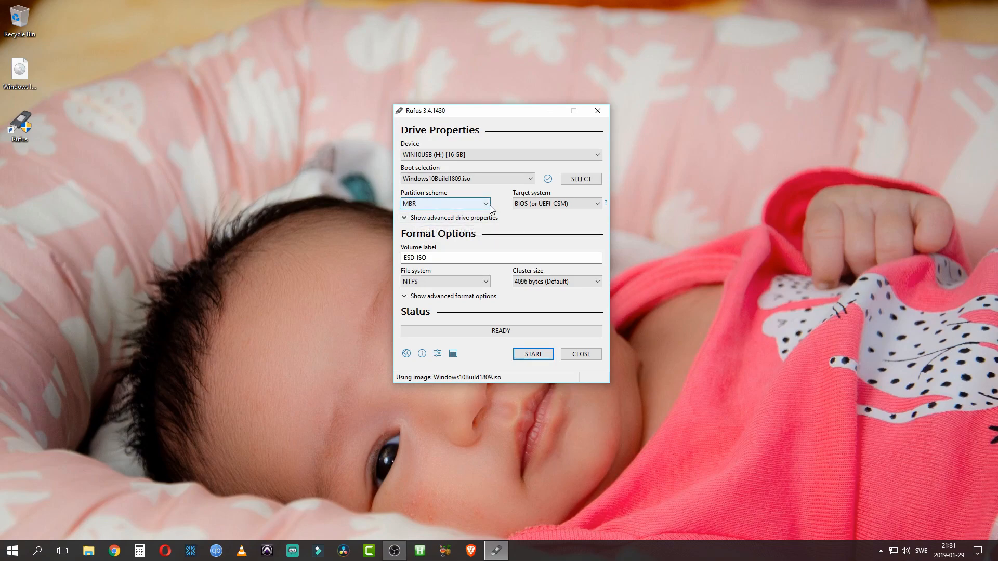
{"action": "left_click", "coordinate": [541, 205]}
{"action": "left_click", "coordinate": [520, 231]}
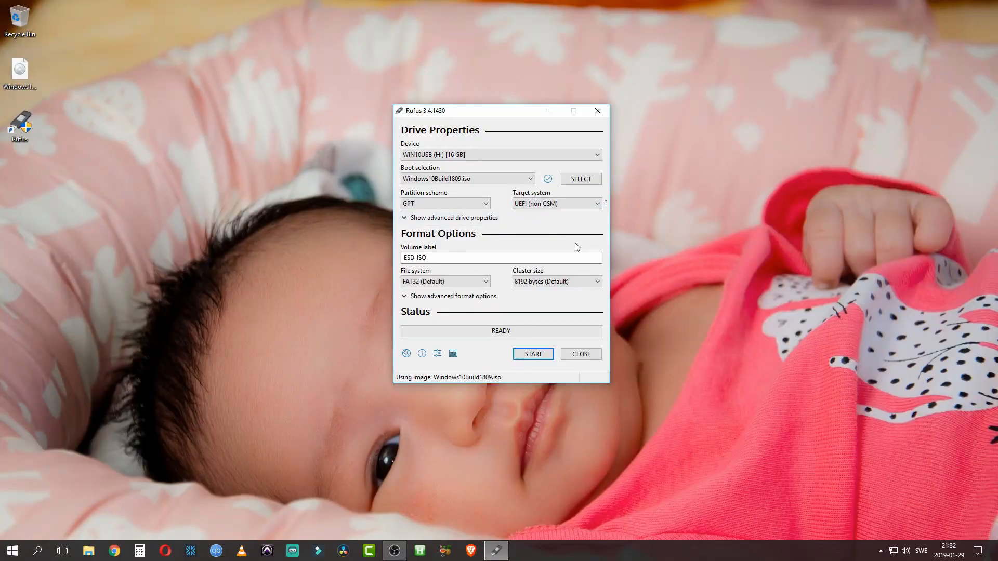
Step: Set the USB drive's volume label to Win10Installer
{"action": "left_click", "coordinate": [509, 259]}
{"action": "left_click_drag", "start_coordinate": [508, 259], "coordinate": [399, 259]}
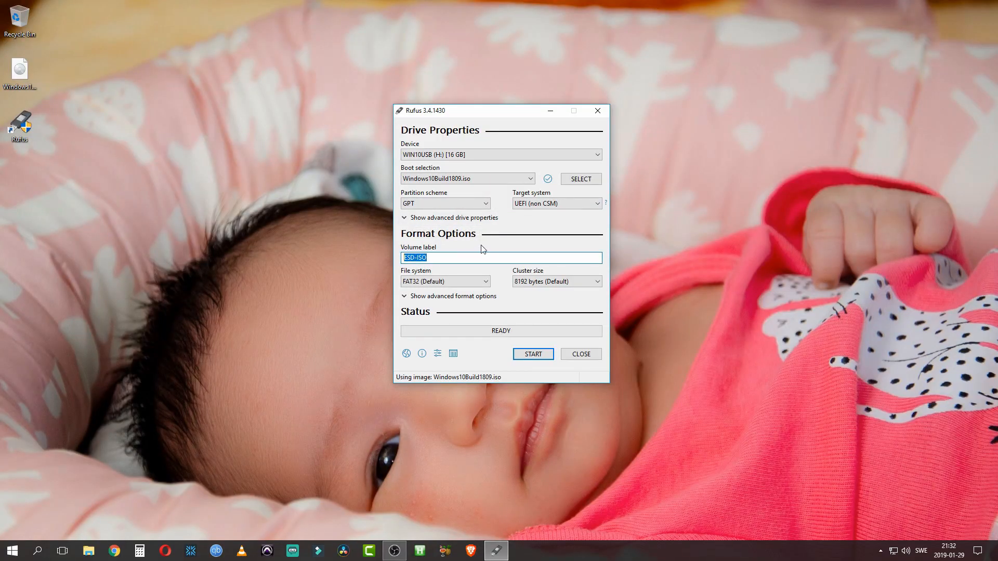
{"action": "type", "text": "Win10Installer"}
Step: Write the Windows 10 image to the USB drive, accepting that all its data is destroyed, and close Rufus when done
{"action": "left_click", "coordinate": [535, 356]}
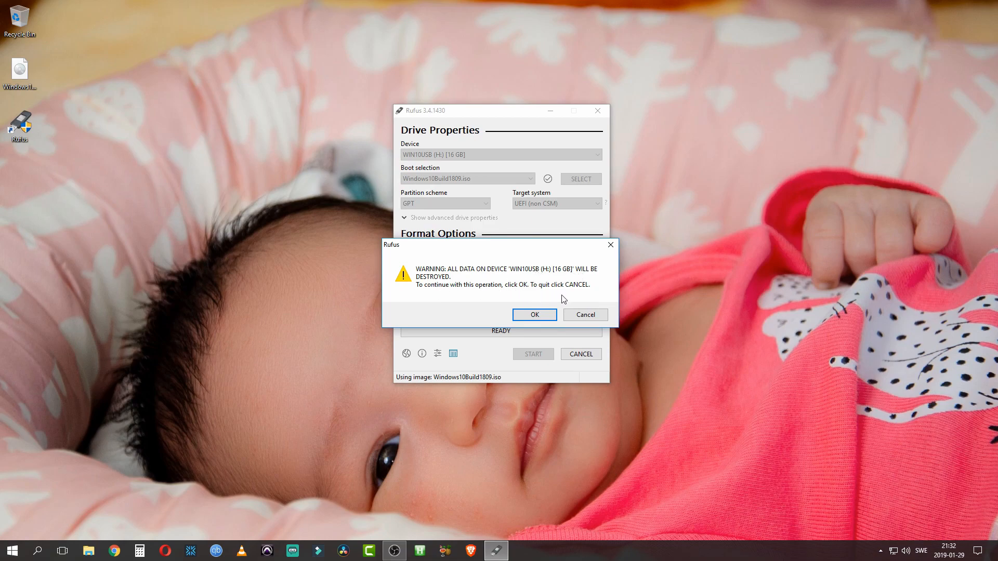
{"action": "left_click", "coordinate": [536, 315]}
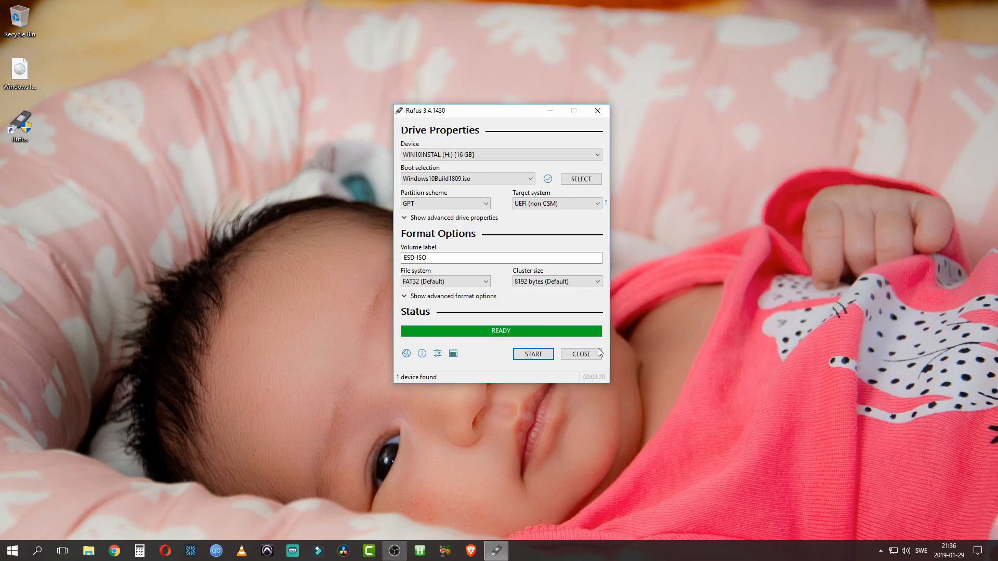
{"action": "left_click", "coordinate": [581, 352]}
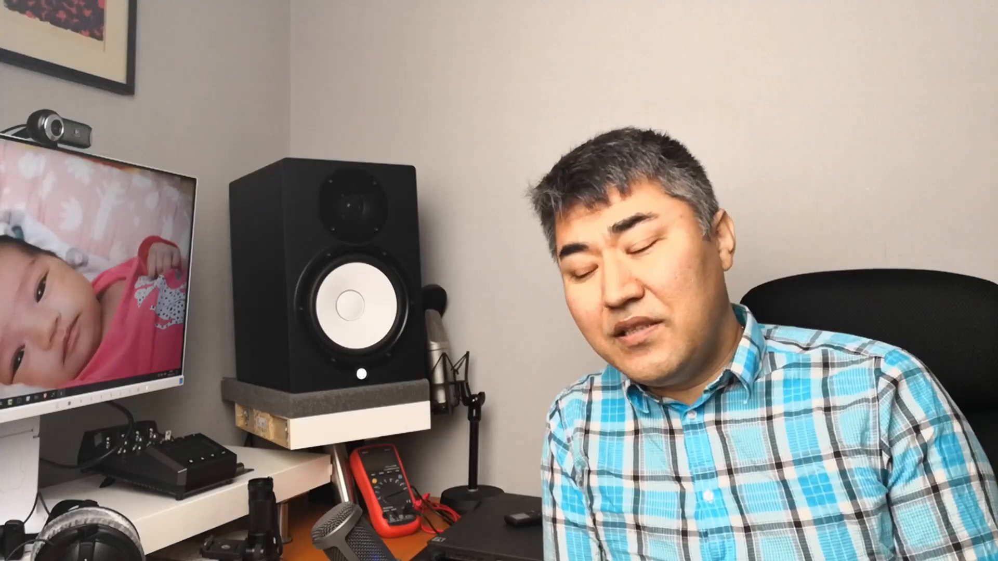